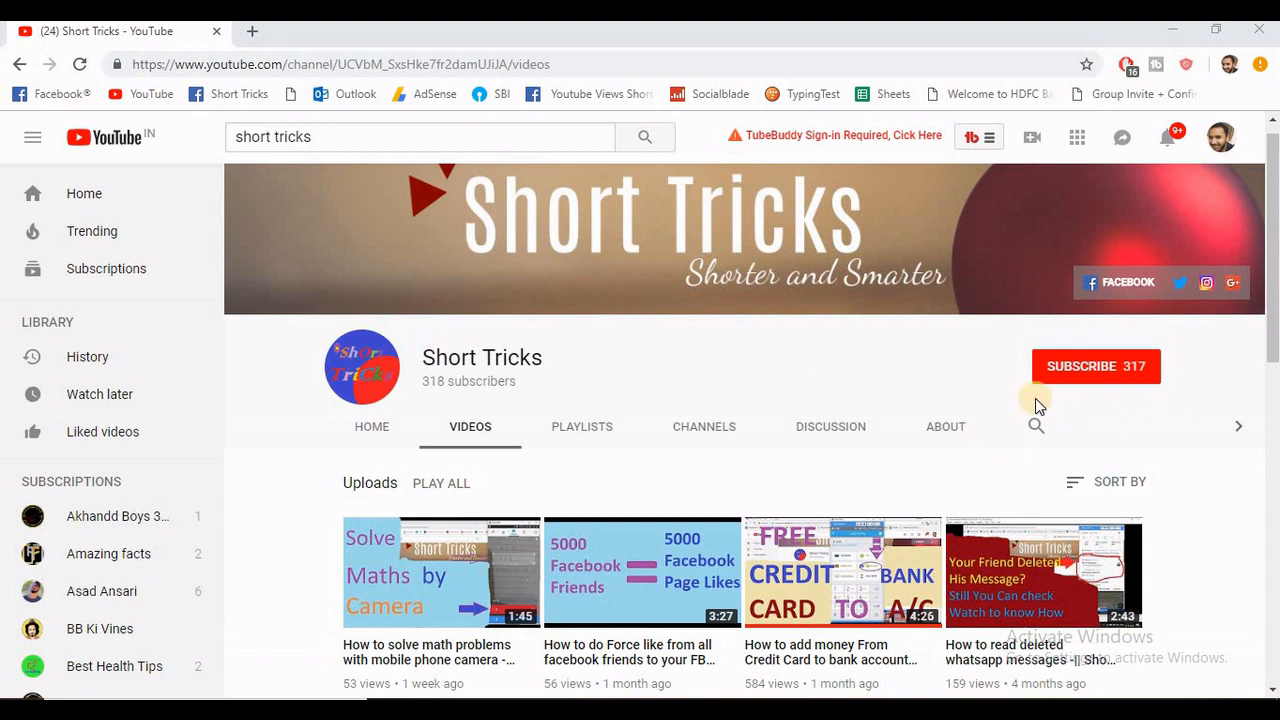
Subscribe to Short Tricks (count 318) and enable its upload notification bell.
{"action": "left_click", "coordinate": [1101, 377]}
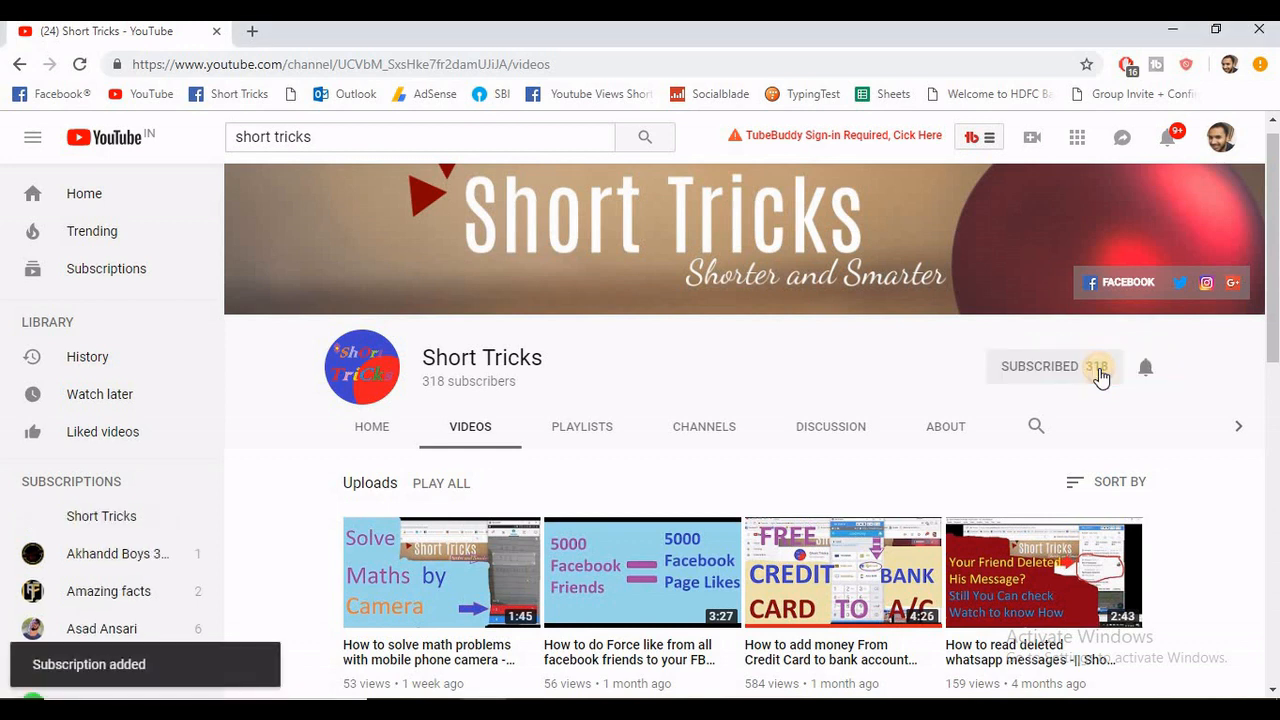
{"action": "left_click", "coordinate": [1143, 368]}
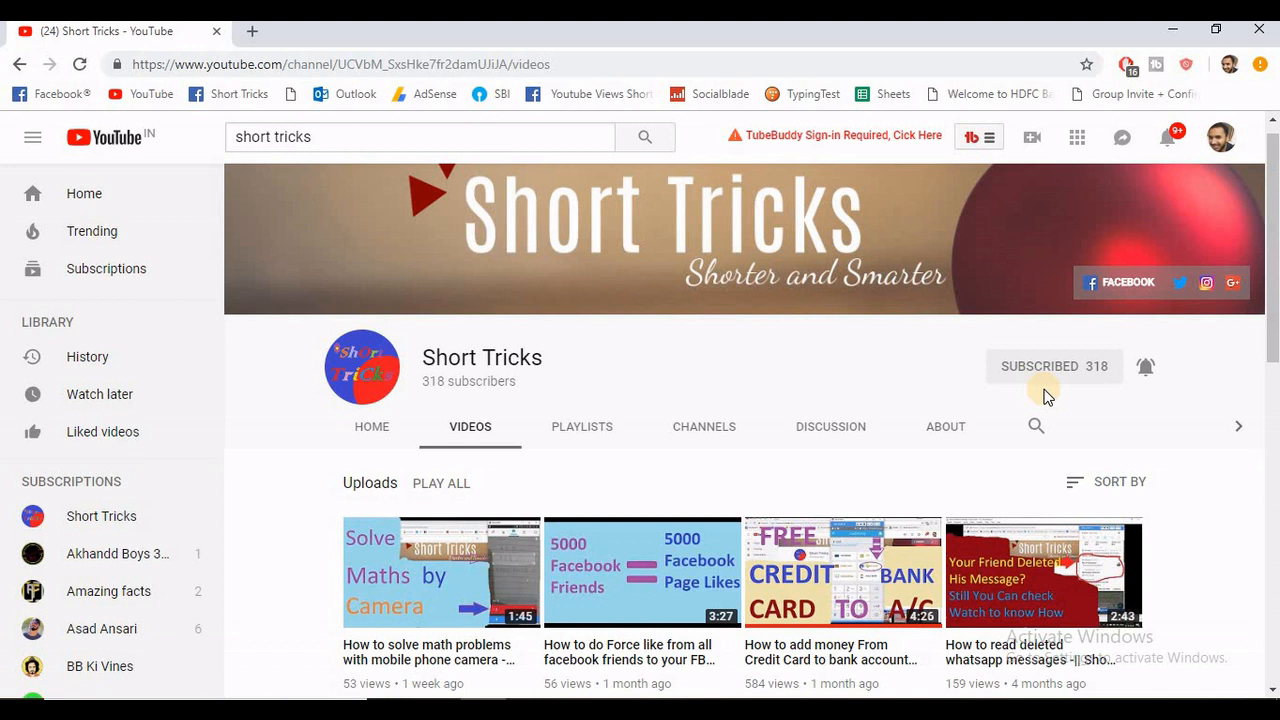
Visit fb.com in a new tab, hit BlockSite's blocked page, then start another blank tab.
{"action": "left_click", "coordinate": [253, 33]}
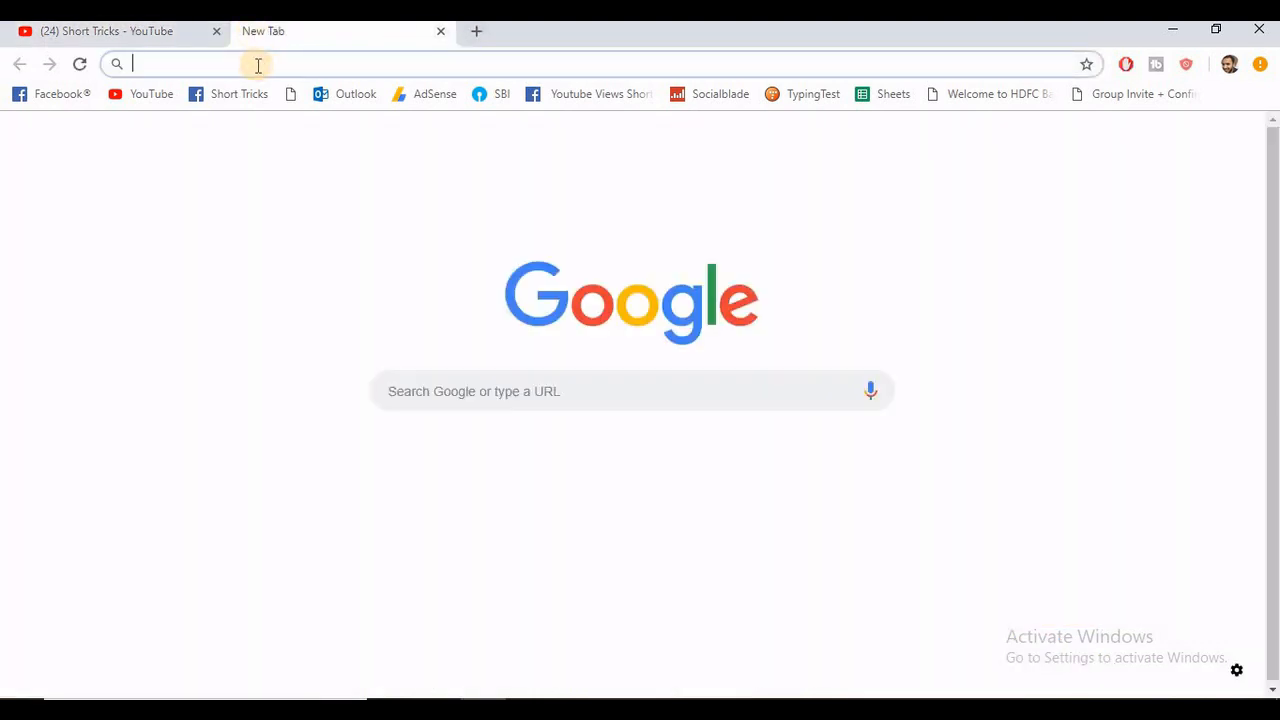
{"action": "type", "text": "fb.com"}
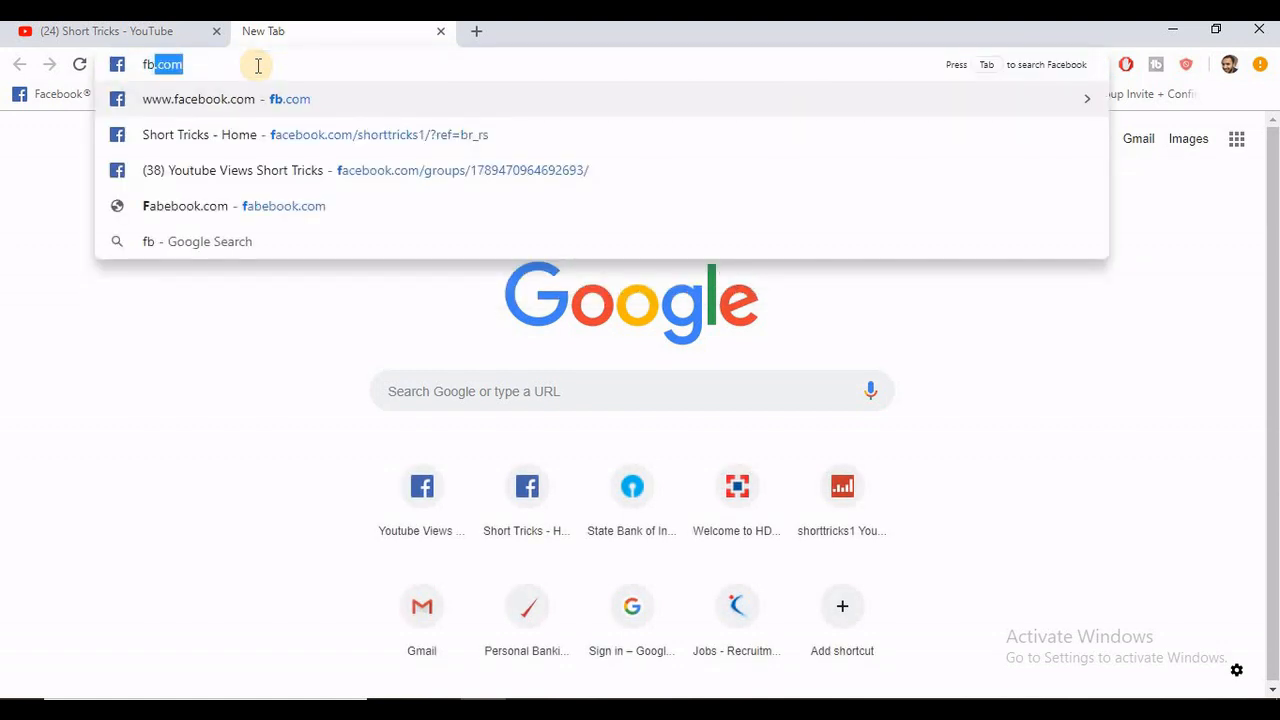
{"action": "key", "text": "Return"}
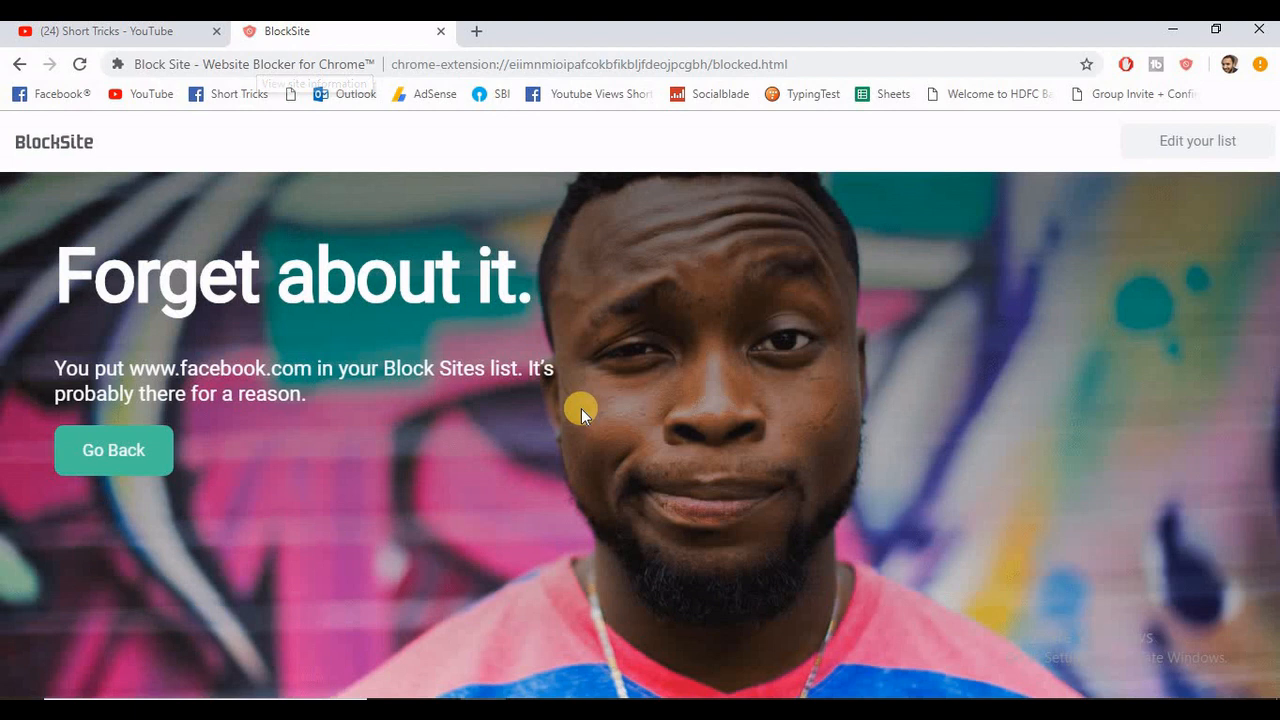
{"action": "left_click", "coordinate": [476, 31]}
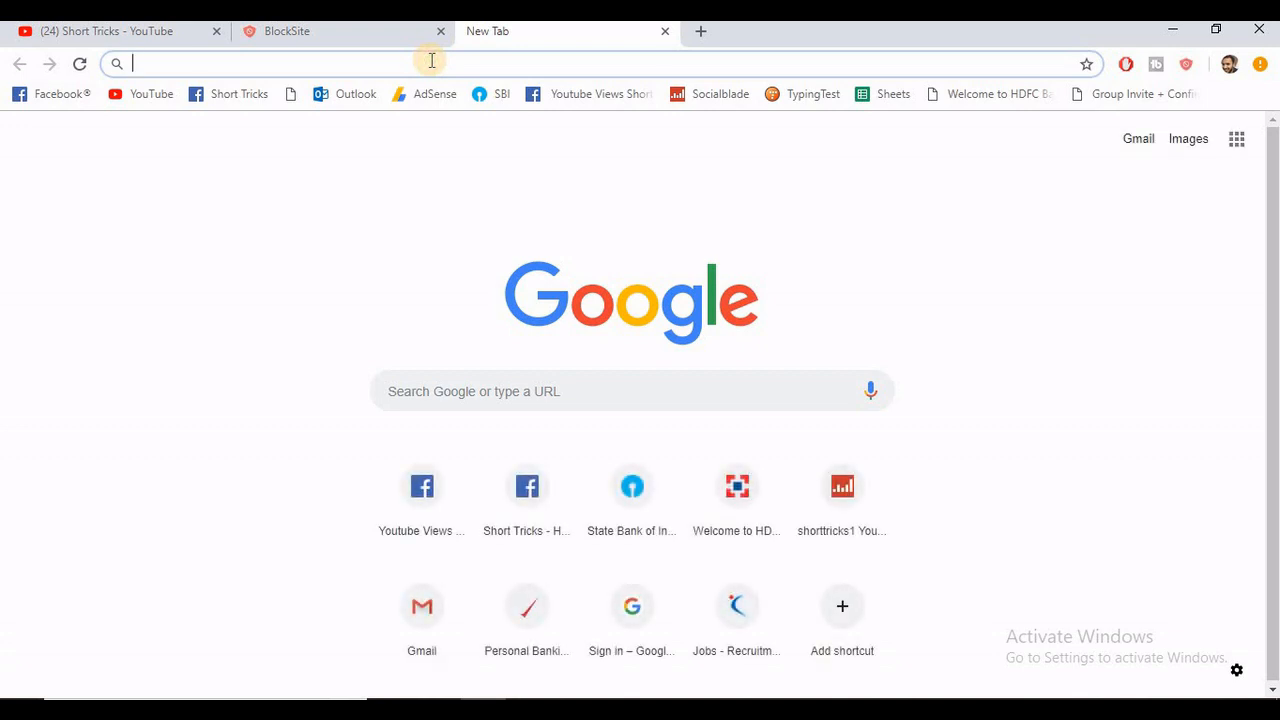
{"action": "type", "text": "c"}
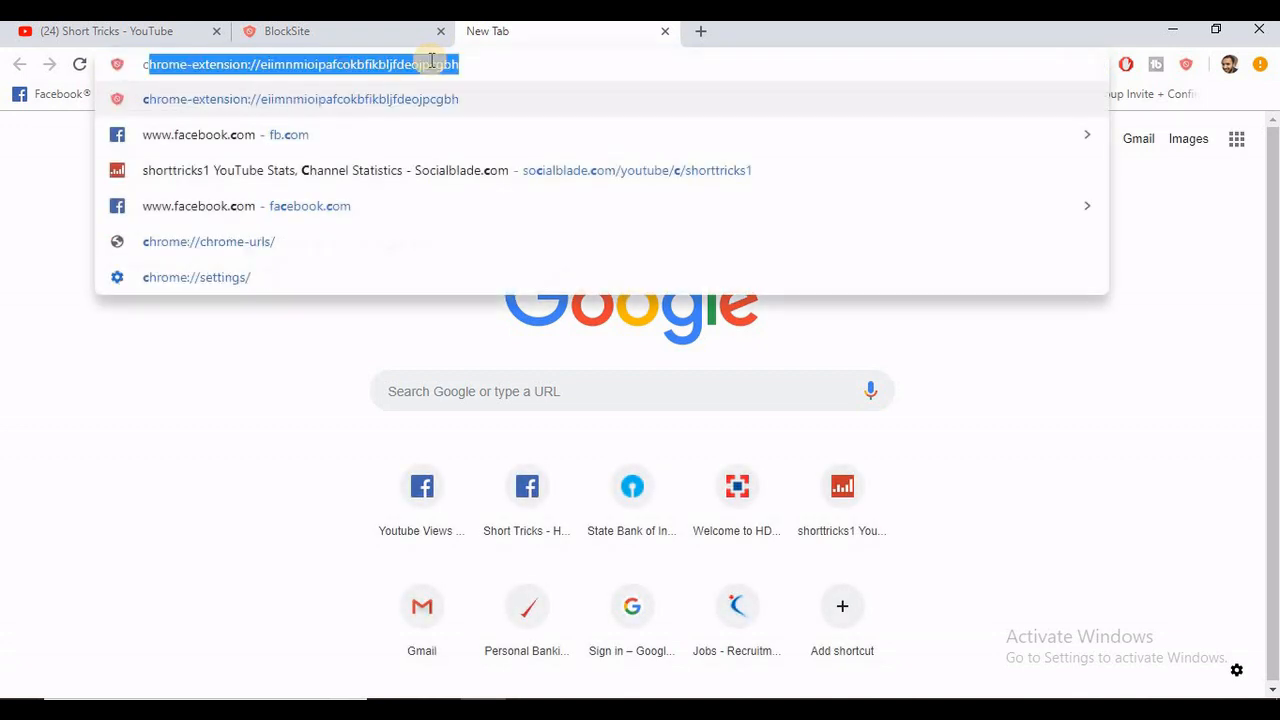
{"action": "type", "text": "roxy "}
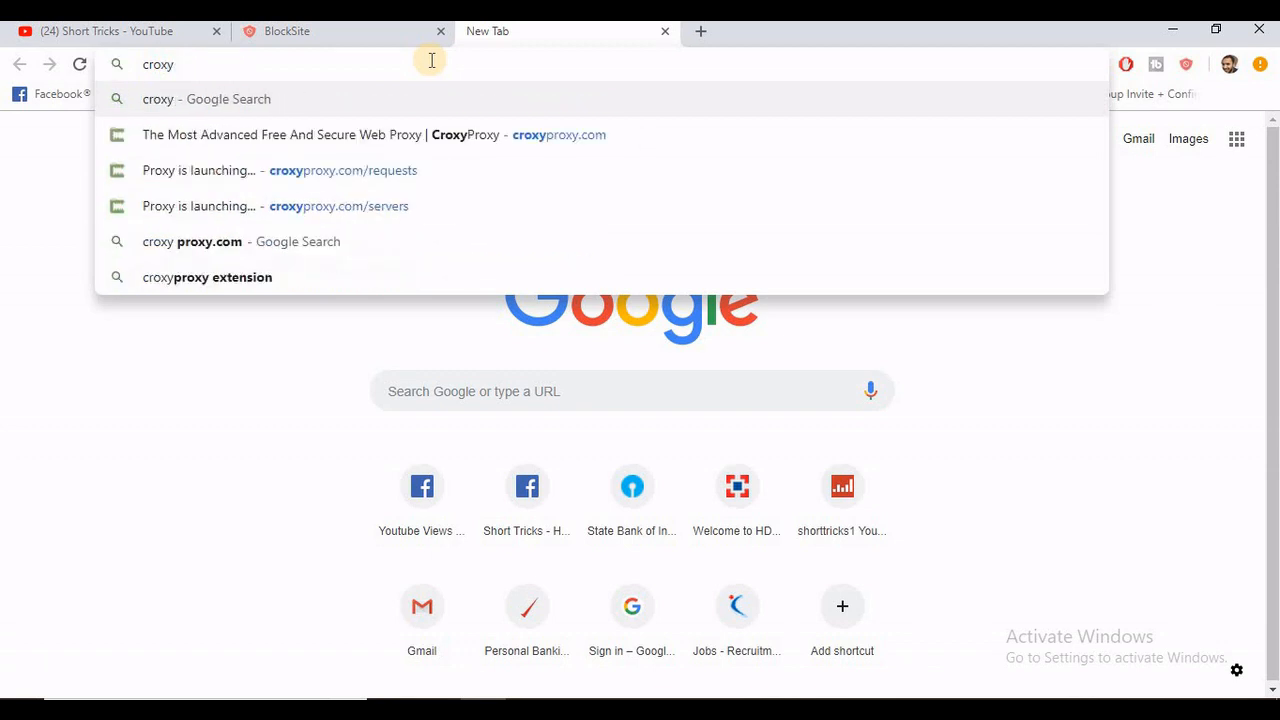
{"action": "type", "text": "pro"}
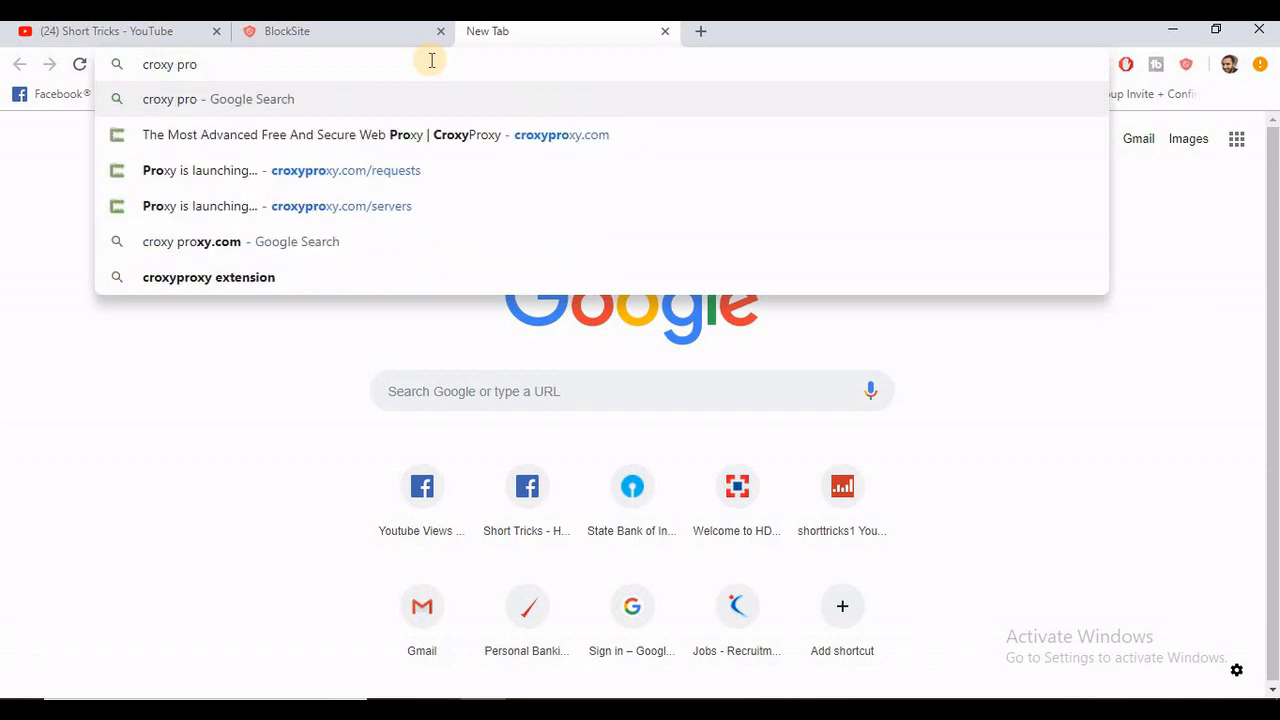
{"action": "type", "text": "xy"}
Run a Google search for 'croxy proxy' from the new tab's omnibox.
{"action": "key", "text": "Return"}
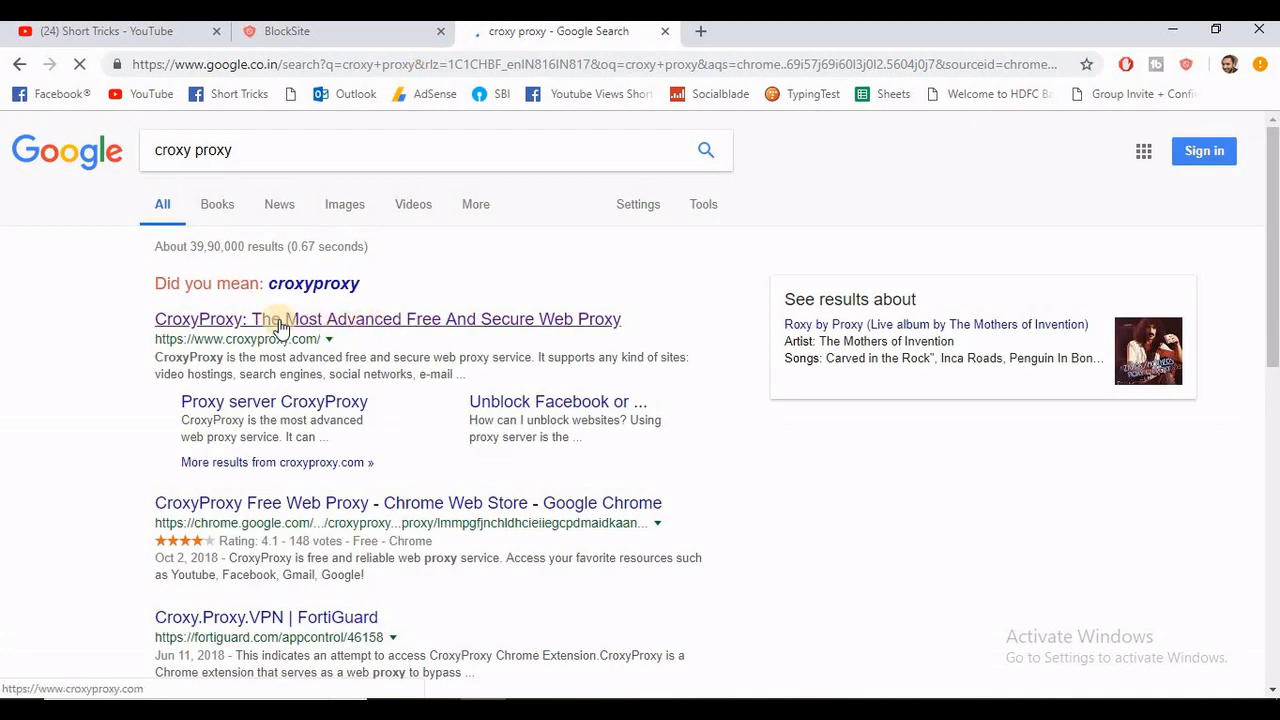
{"action": "left_click", "coordinate": [356, 322]}
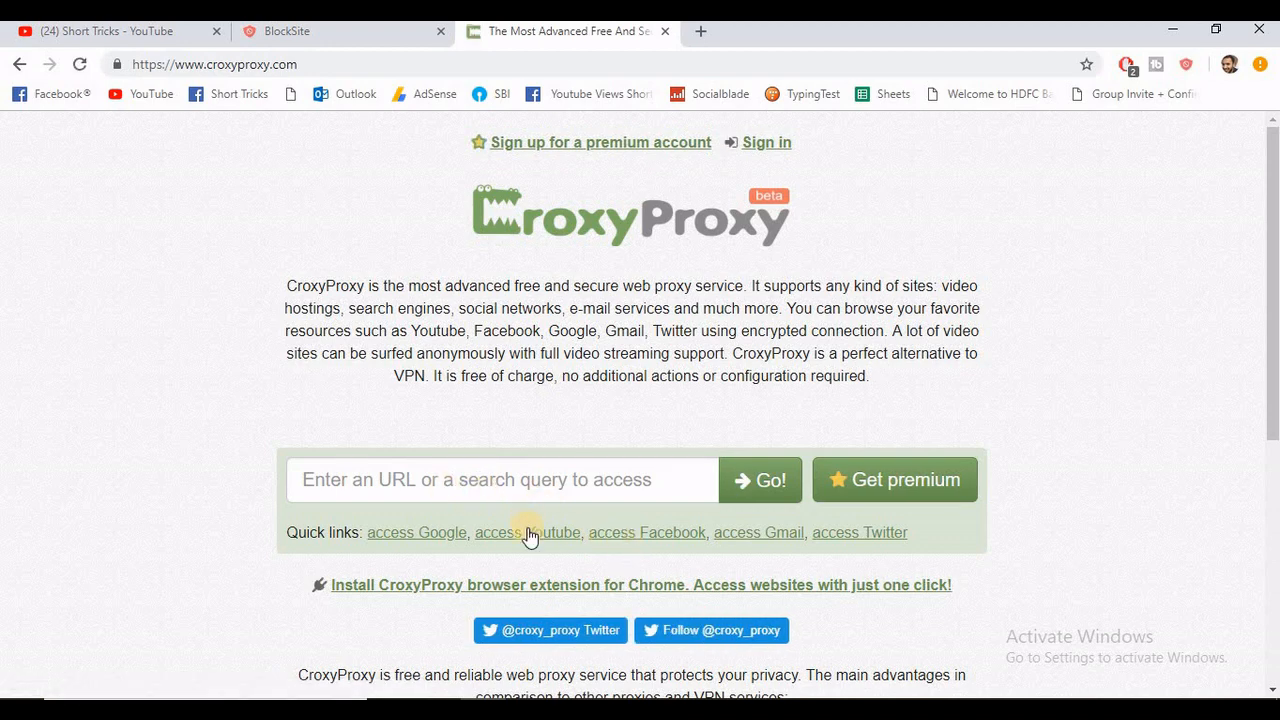
{"action": "left_click", "coordinate": [673, 536]}
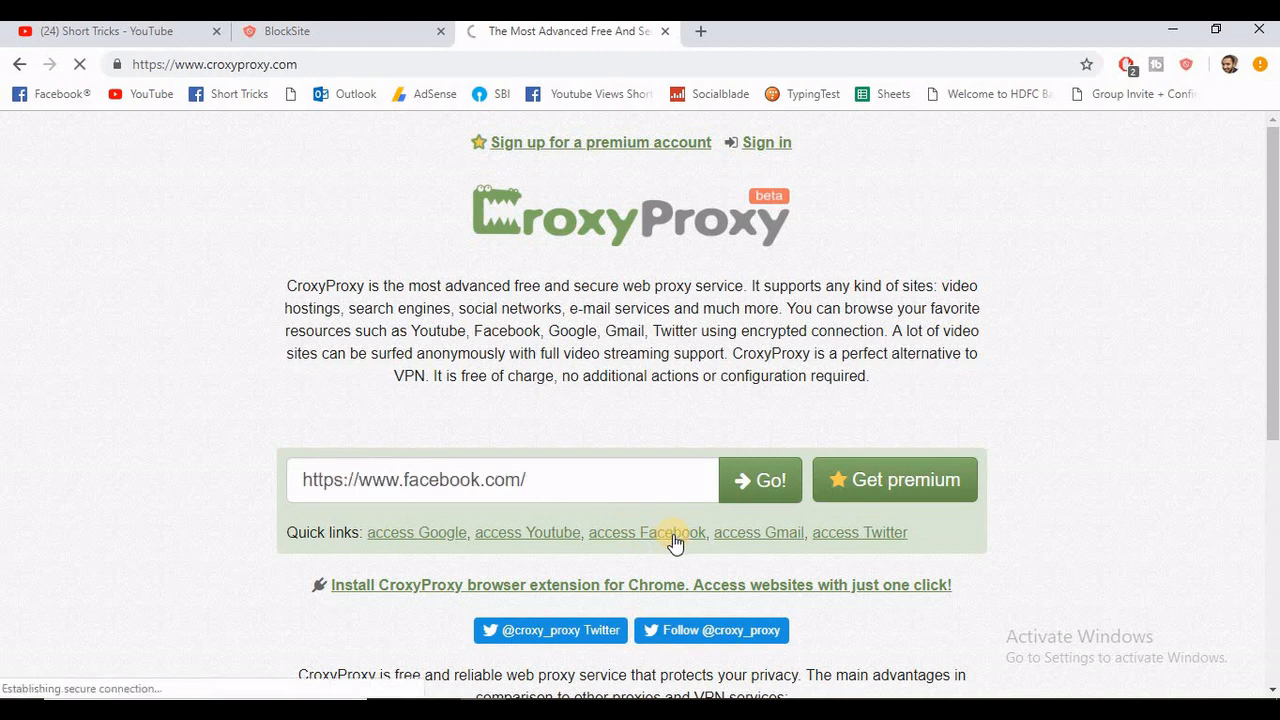